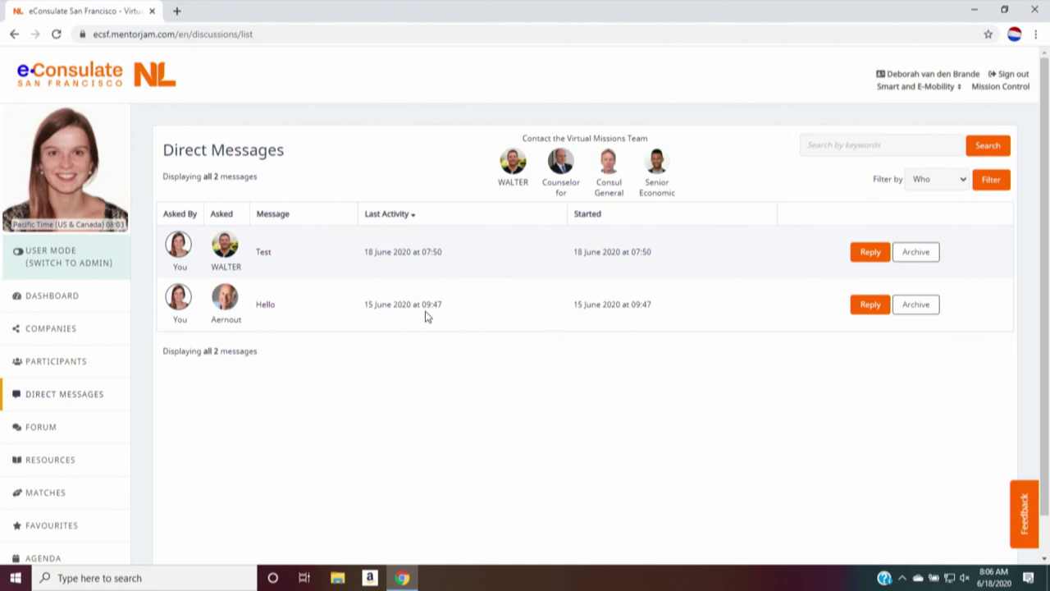
Step: Open the 'Test' conversation from Direct Messages, scroll its thread, then show its Video Meetings view
click(868, 252)
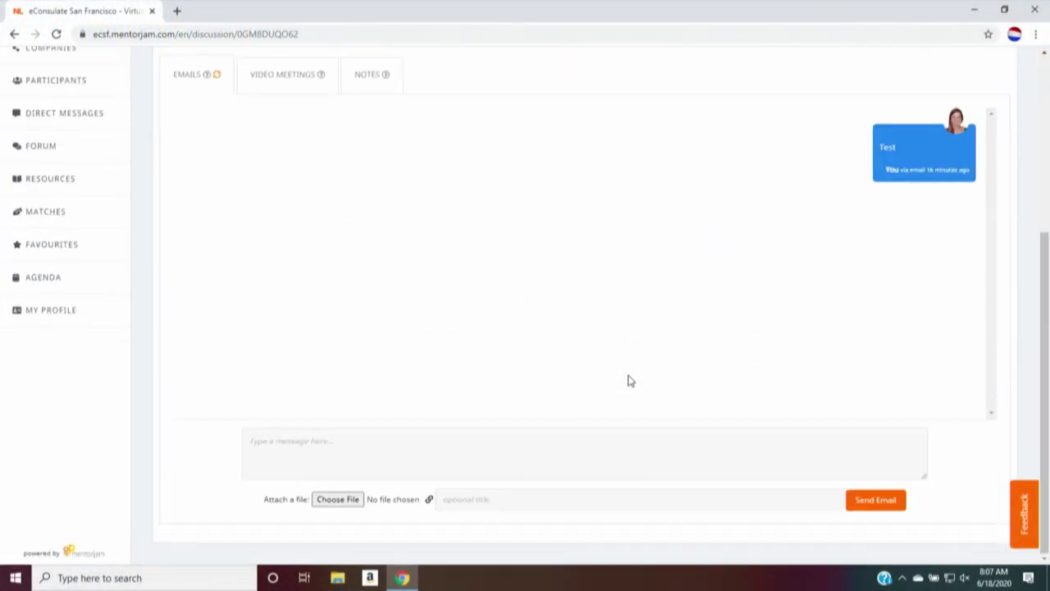
scroll(629, 380, up, 4)
scroll(628, 380, down, 1)
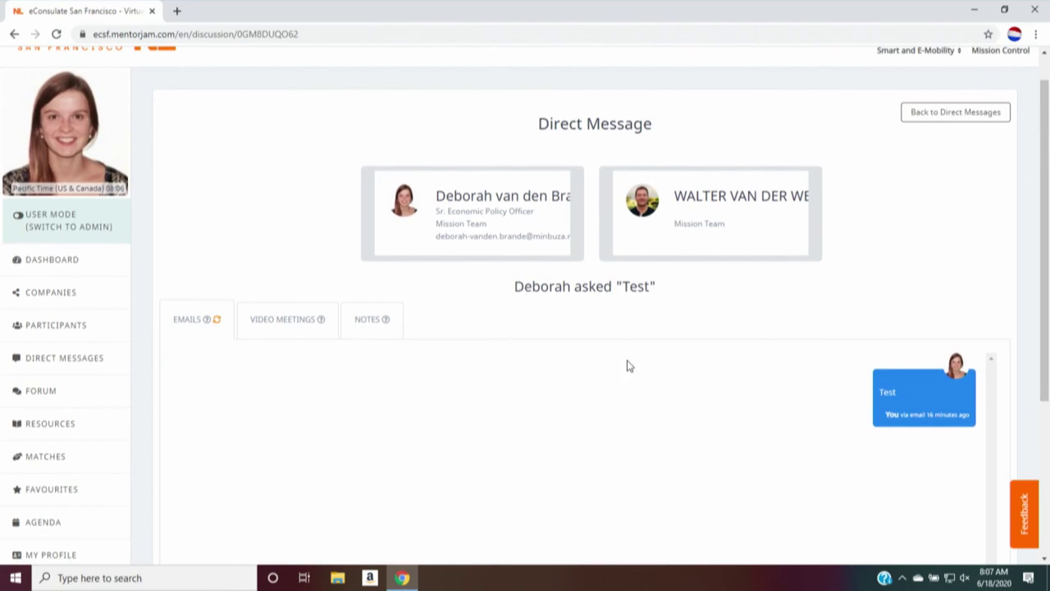
scroll(730, 389, down, 3)
scroll(730, 390, up, 1)
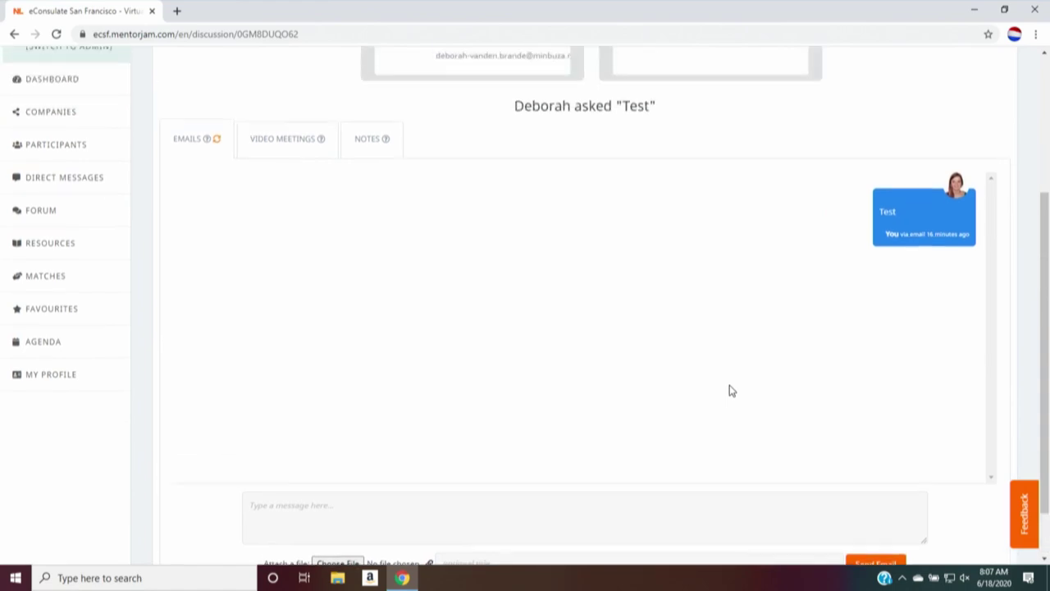
scroll(722, 392, down, 1)
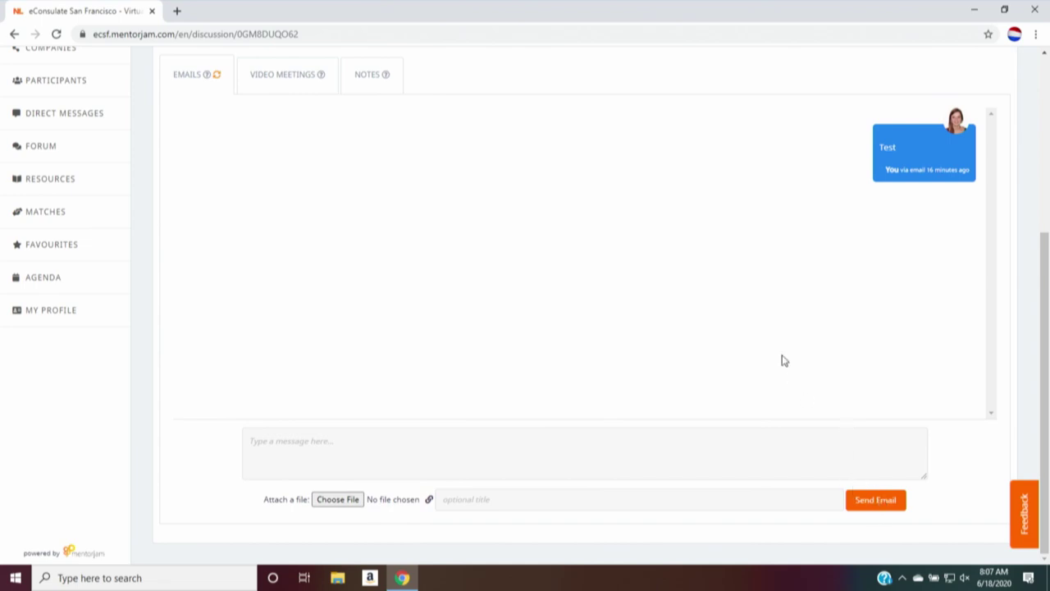
scroll(783, 361, up, 4)
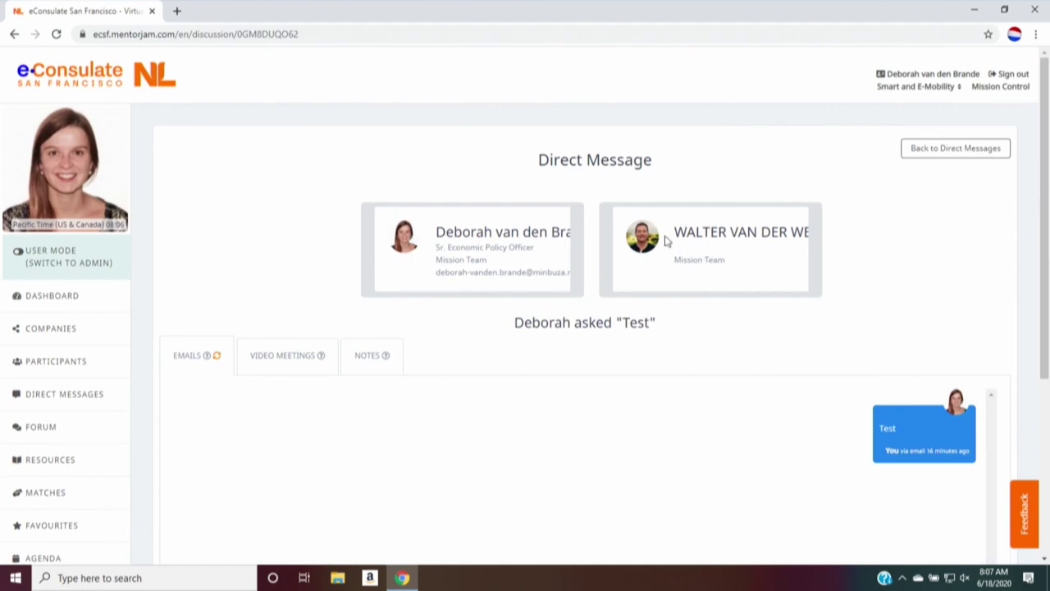
mouse_move(704, 238)
click(292, 362)
Step: Expand Matches in the sidebar and open the second match, Smart and E-Mobility
scroll(557, 335, down, 4)
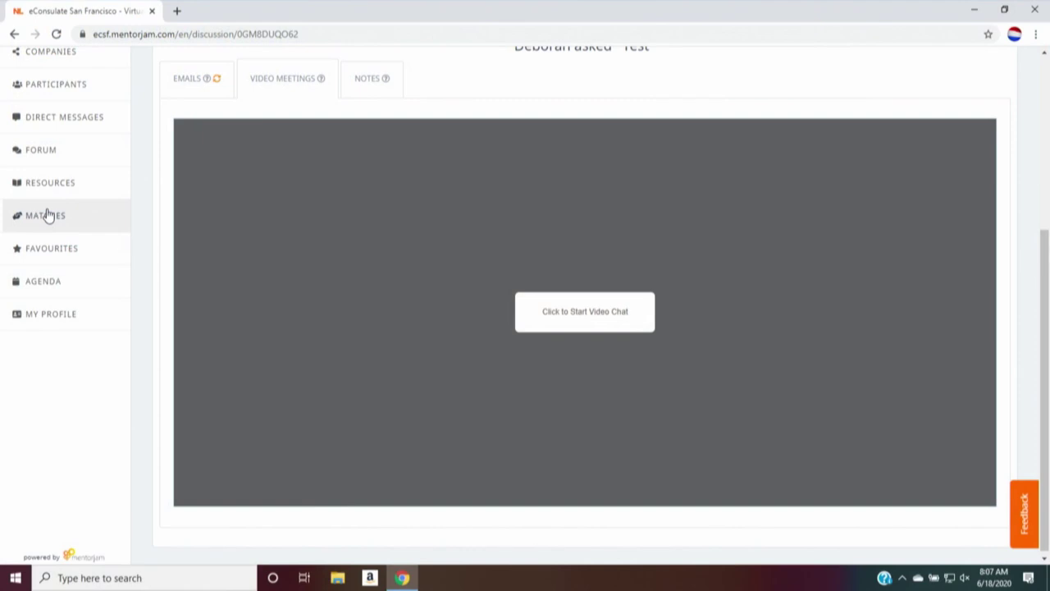
click(45, 215)
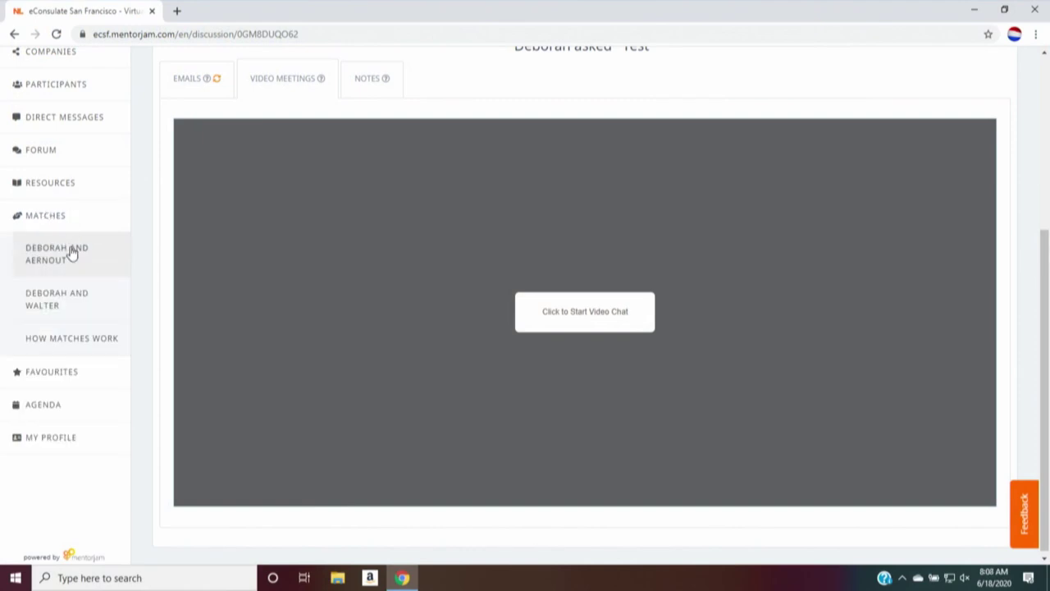
click(72, 298)
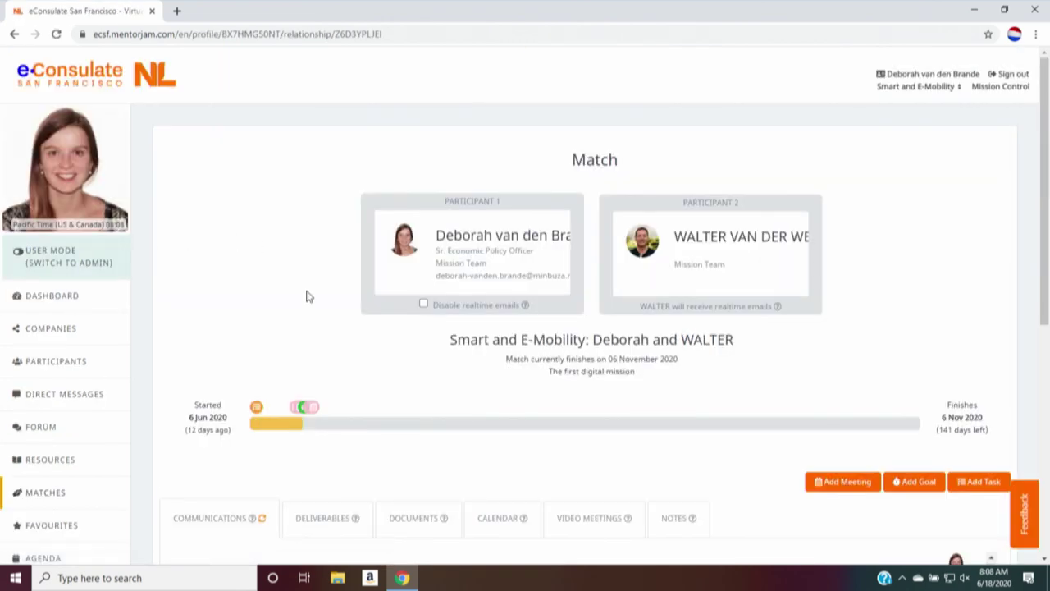
Step: Scroll the Smart and E-Mobility Communications feed, with notices for 'Call Debrief - Test', 'TEst' and 'Meeting XYZ'
scroll(306, 296, down, 7)
scroll(306, 296, up, 6)
scroll(306, 296, down, 2)
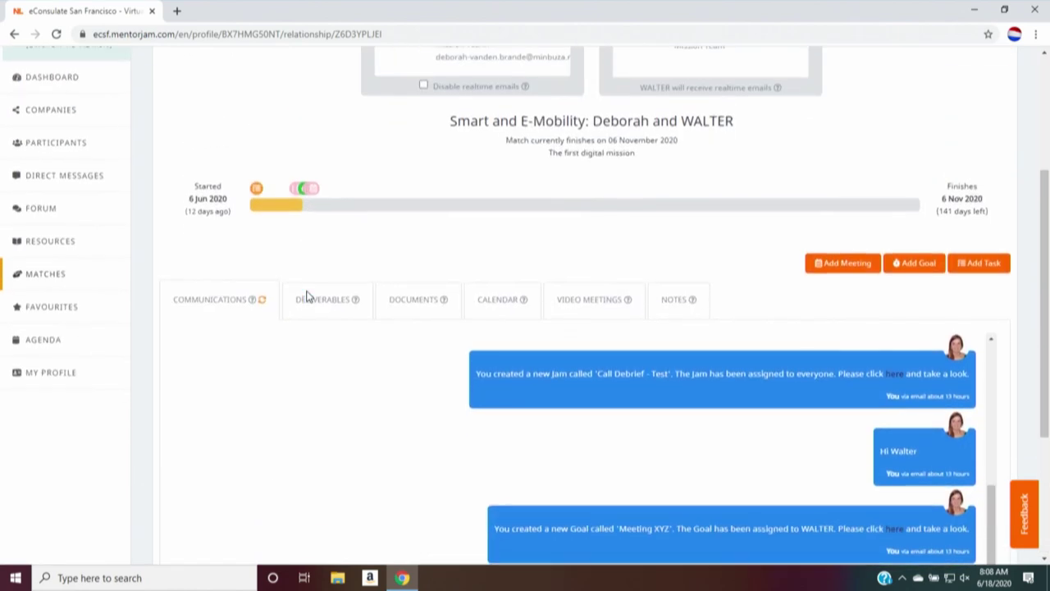
scroll(306, 296, down, 1)
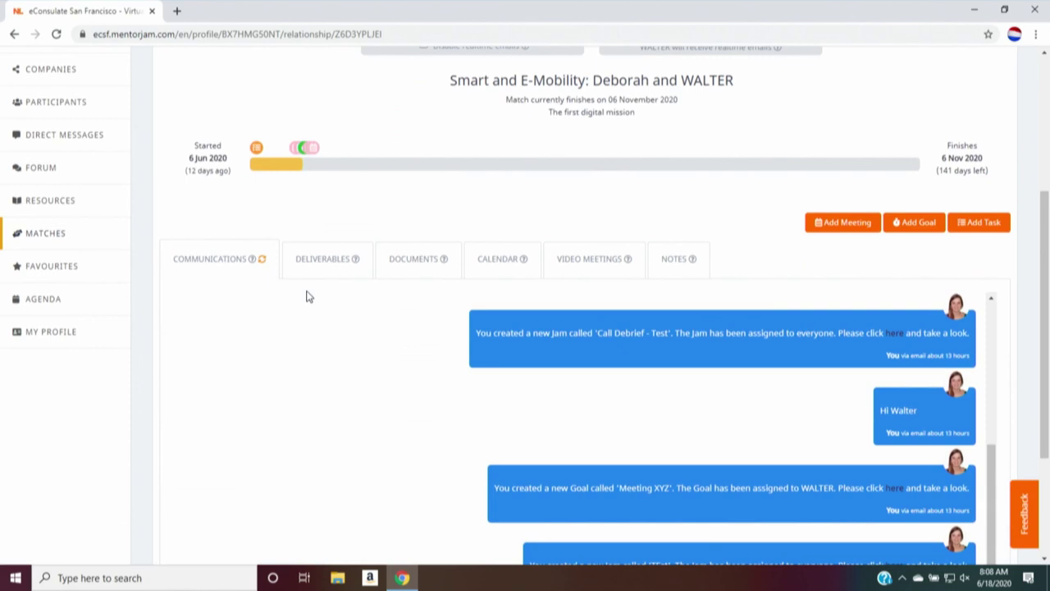
scroll(306, 296, down, 4)
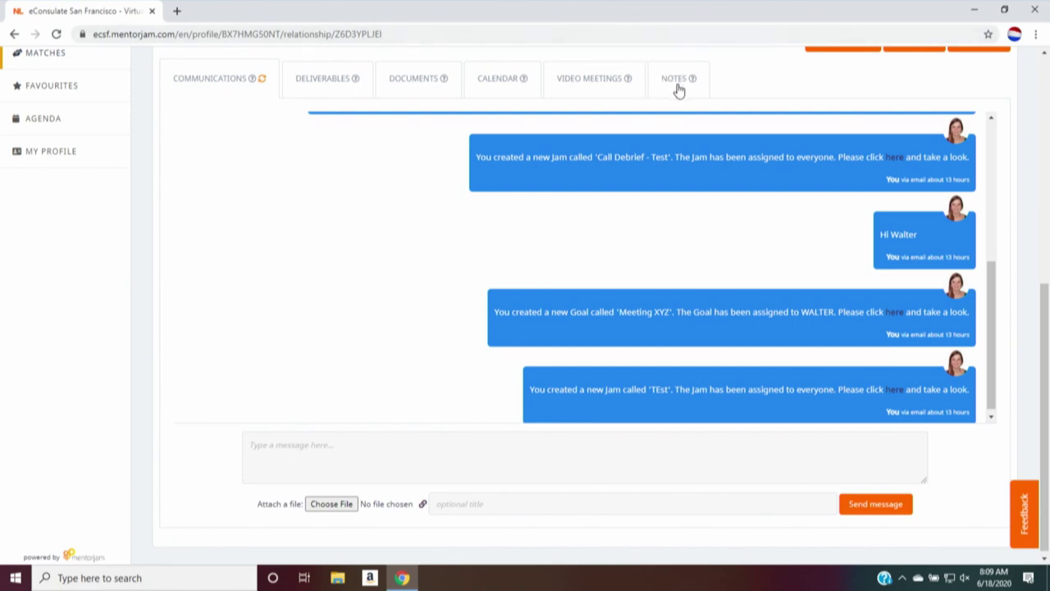
scroll(491, 209, up, 3)
scroll(491, 209, up, 1)
Step: Open How Matches Work from the Matches sidebar and scroll its Timeline and Objectives explanation
scroll(141, 258, up, 4)
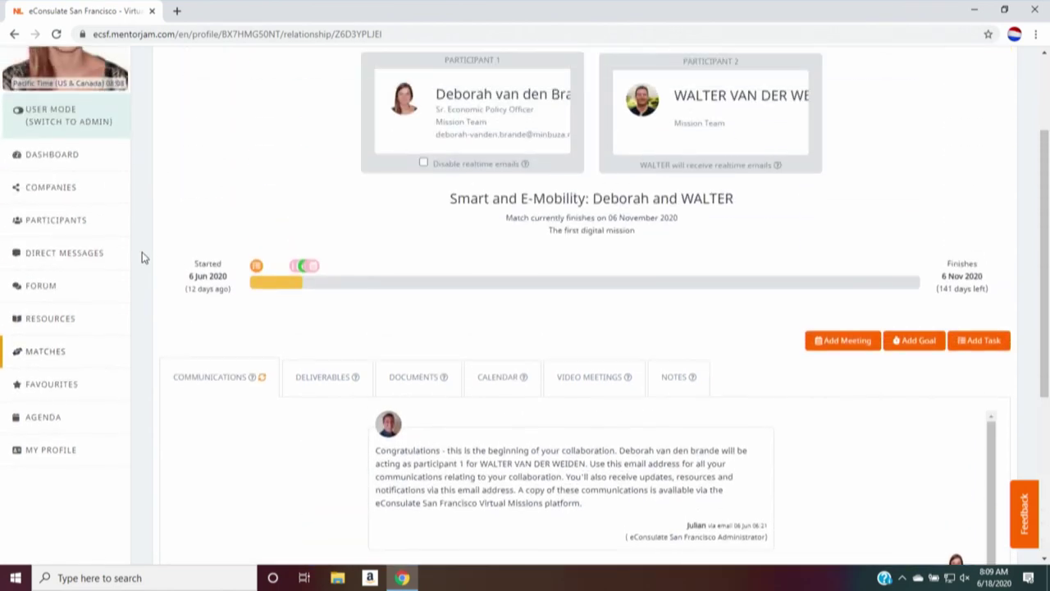
click(46, 351)
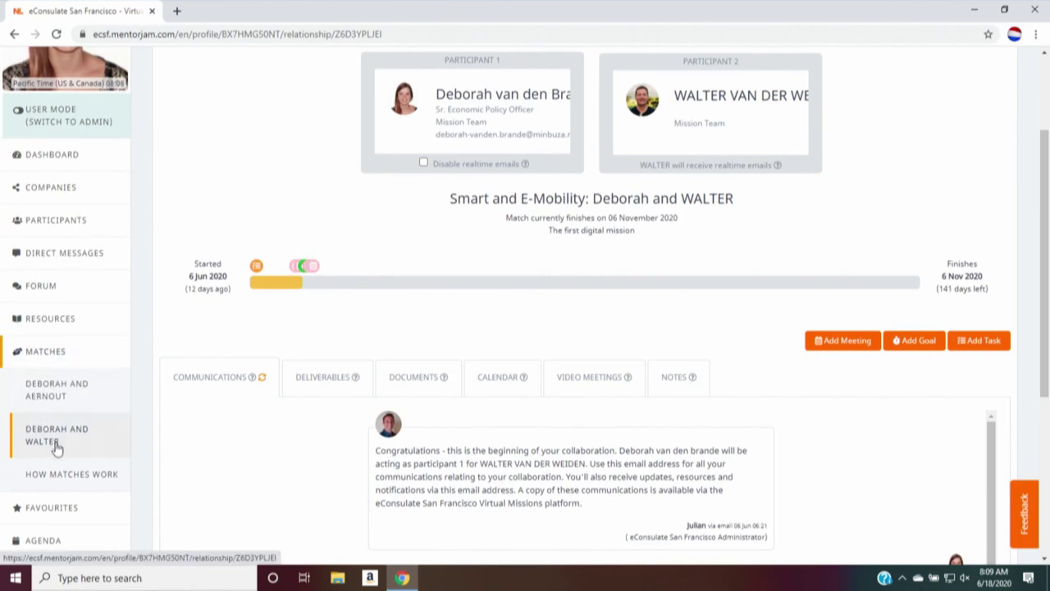
click(56, 478)
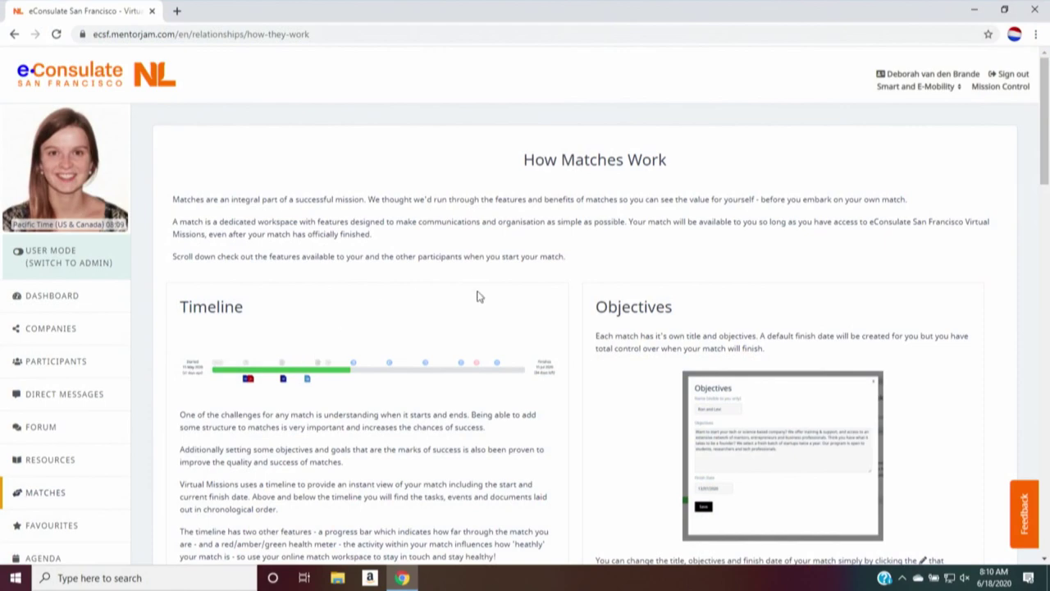
scroll(479, 296, down, 3)
scroll(479, 296, up, 3)
scroll(624, 325, down, 2)
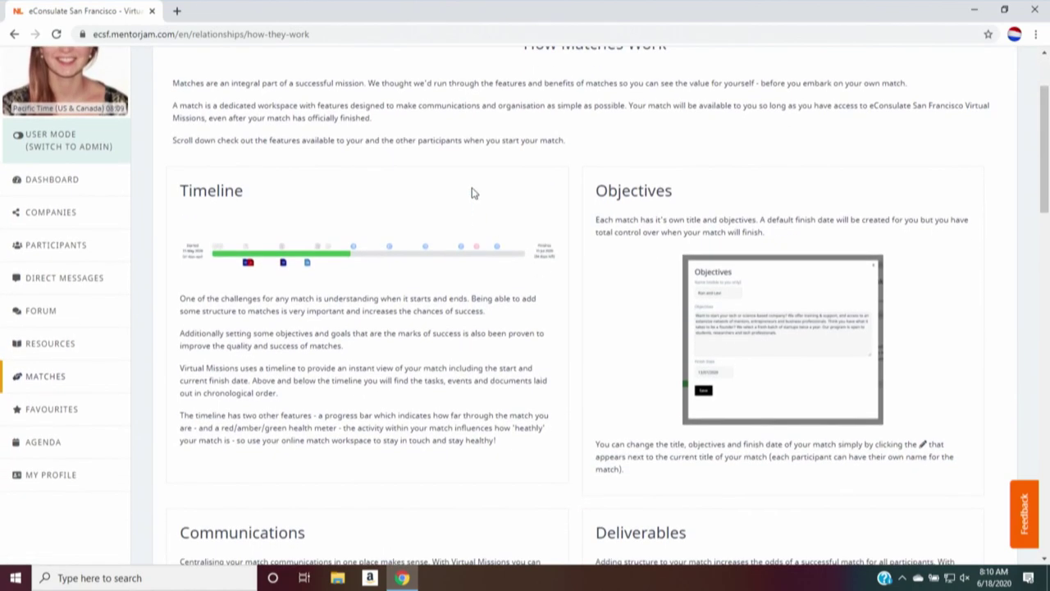
scroll(666, 228, down, 5)
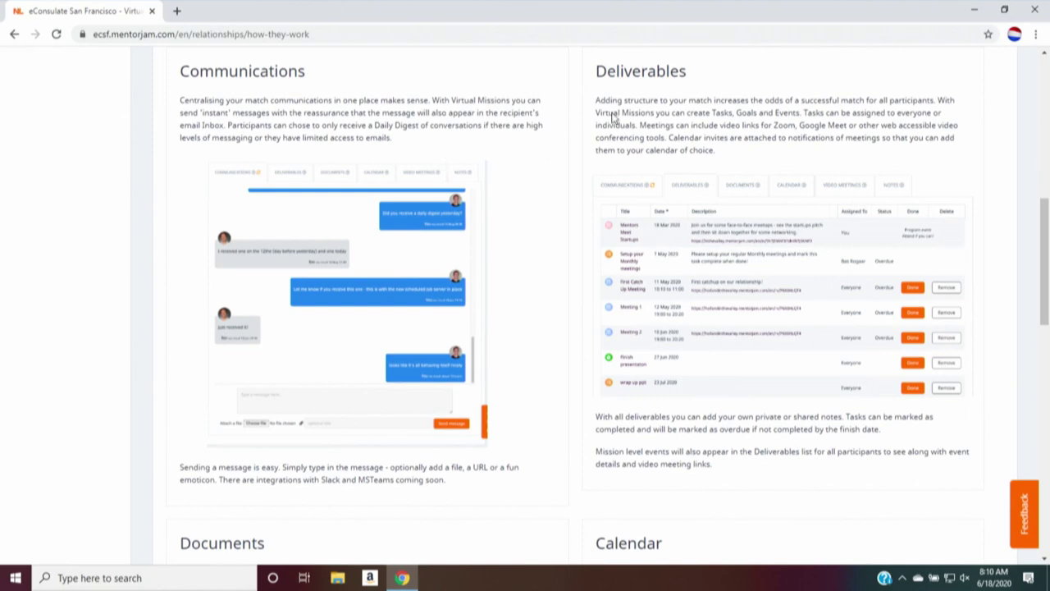
scroll(582, 290, down, 4)
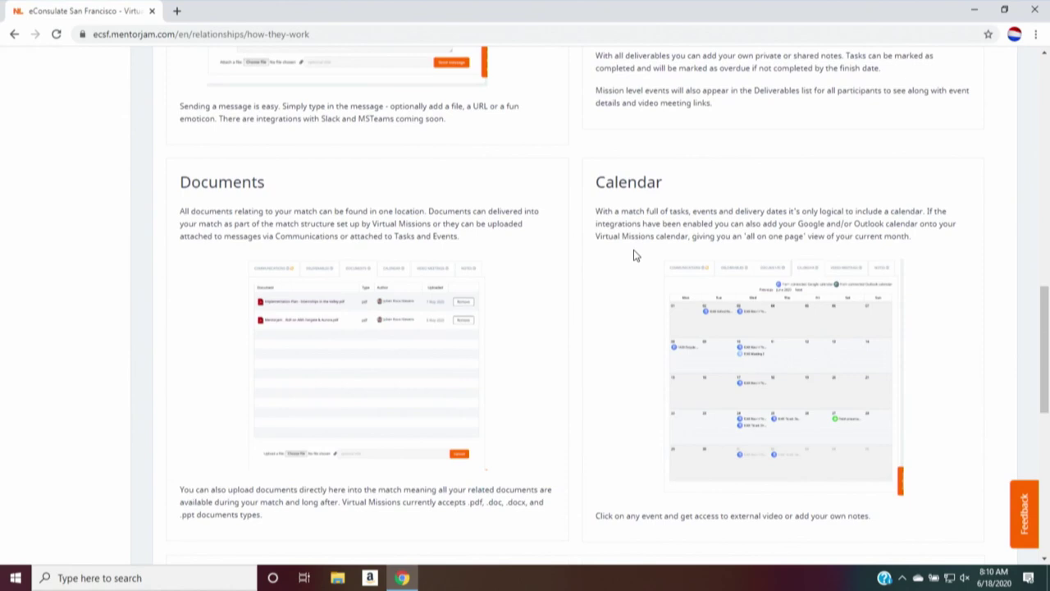
scroll(634, 255, down, 4)
scroll(634, 255, down, 3)
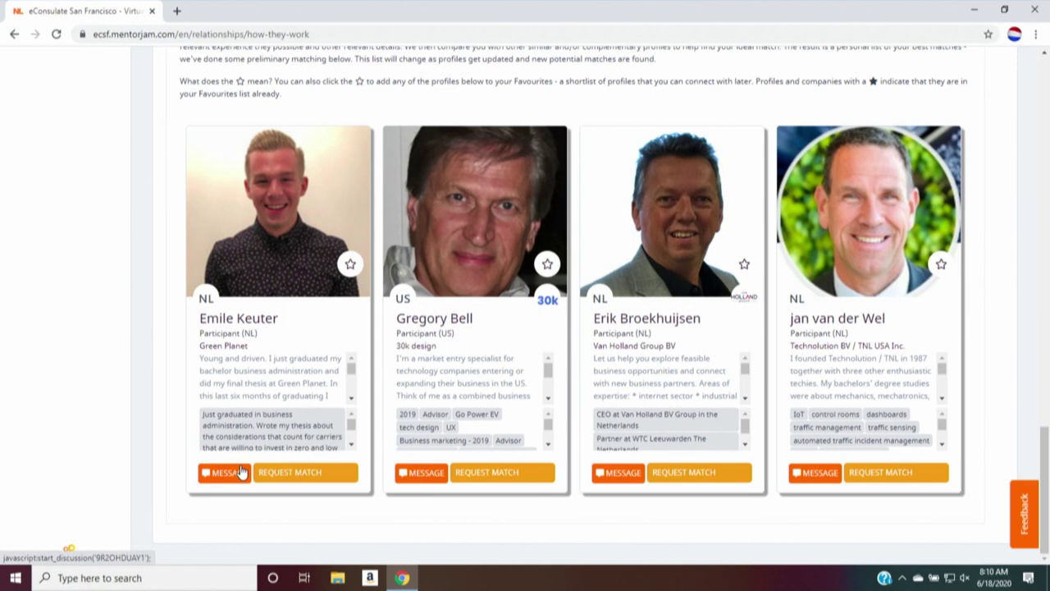
click(288, 470)
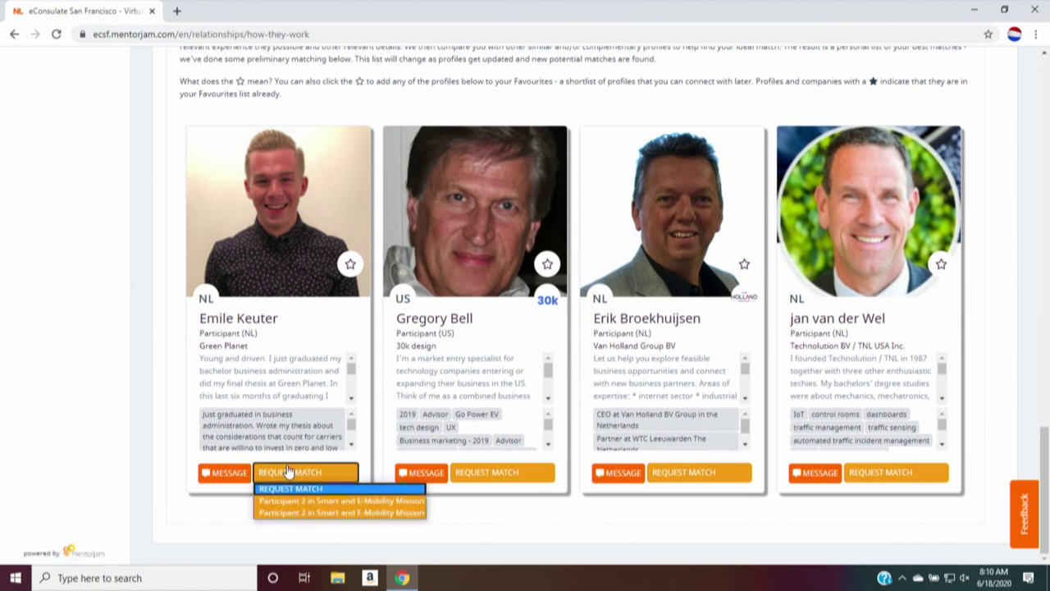
click(117, 361)
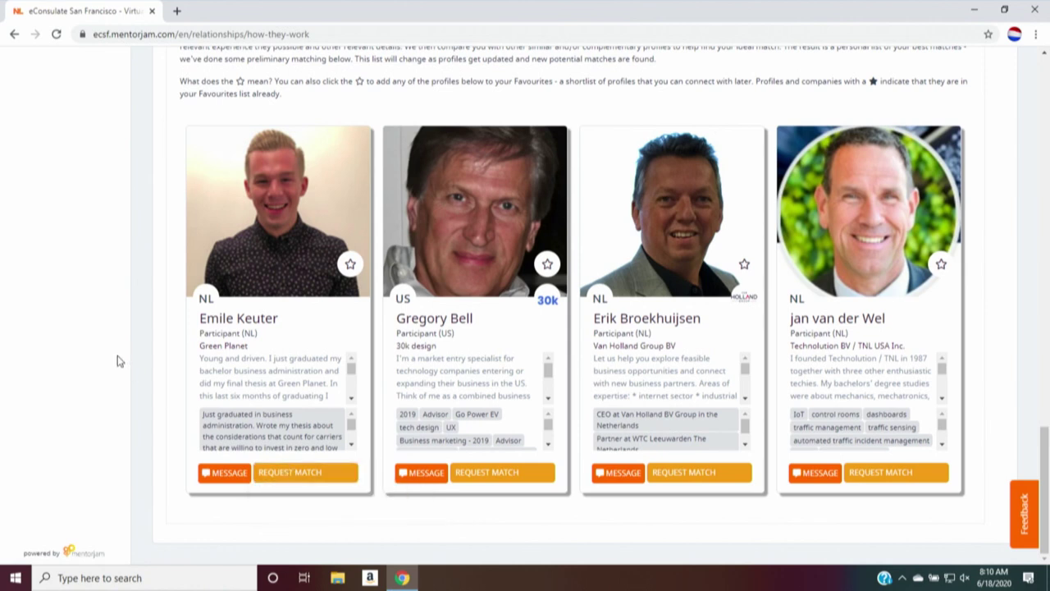